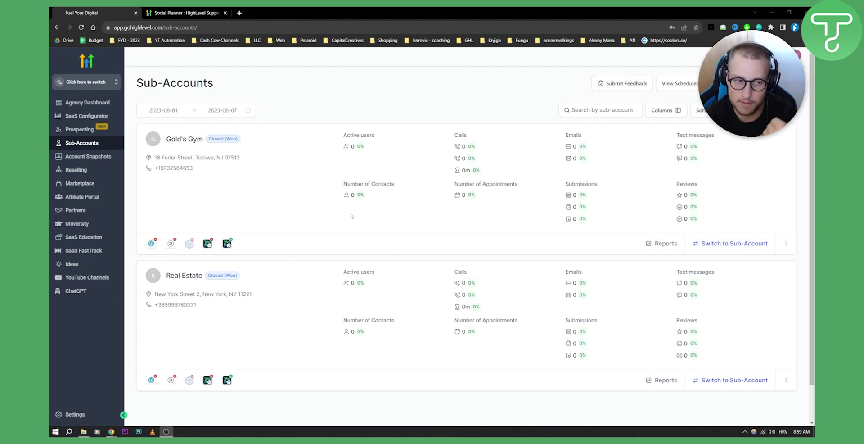
Step: Switch to the Gold's Gym sub-account and open the Social Planner in its Marketing area
click(102, 83)
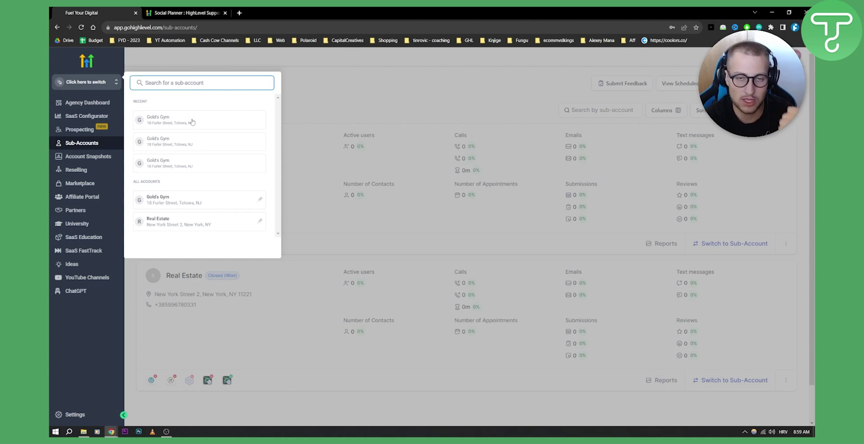
click(168, 122)
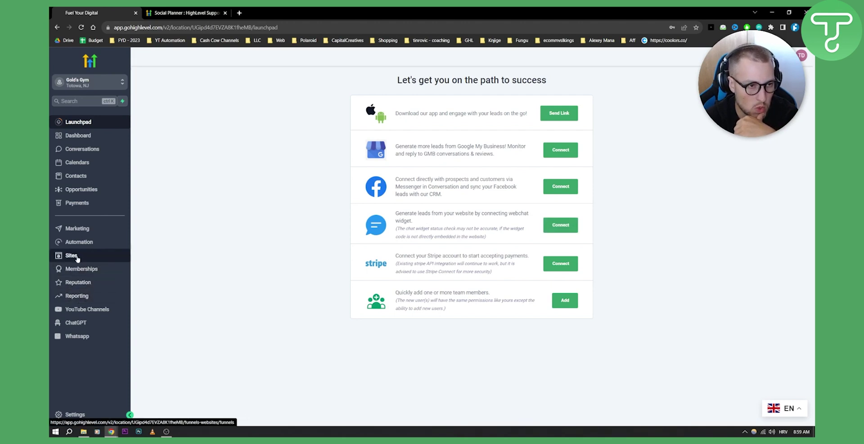
click(85, 229)
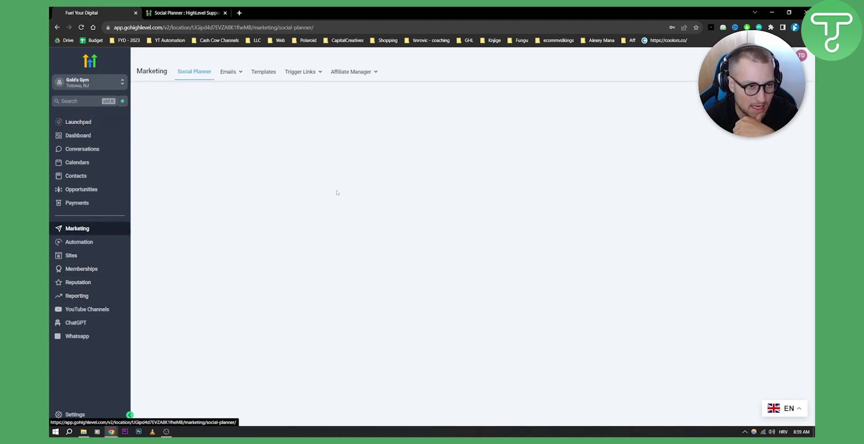
click(198, 73)
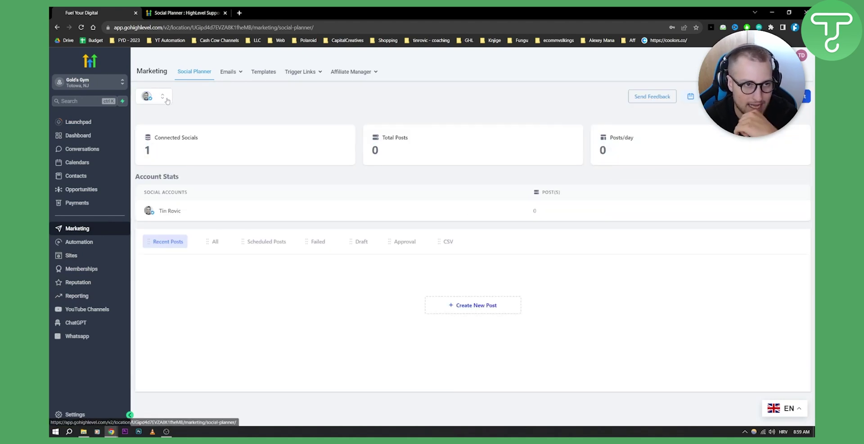
Step: Try to add an individual TikTok account to the Social Planner, and close the TikTok login window
click(165, 101)
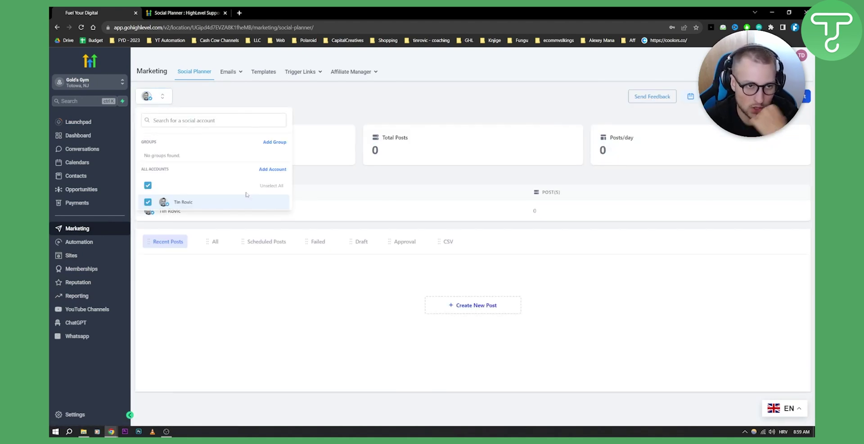
click(280, 97)
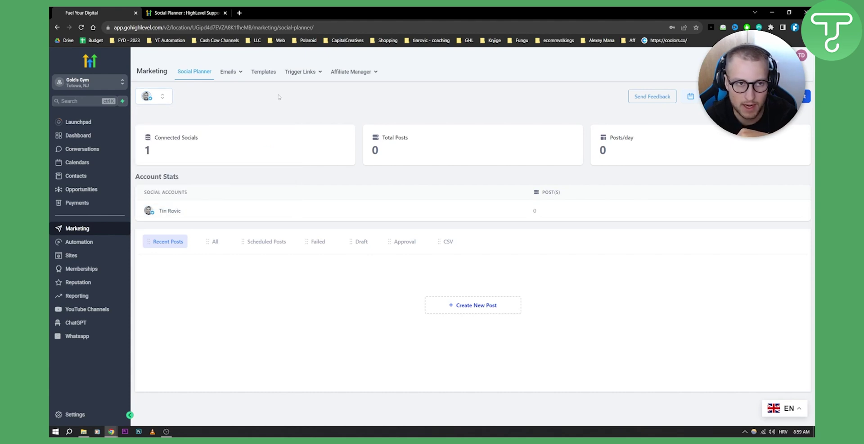
click(160, 98)
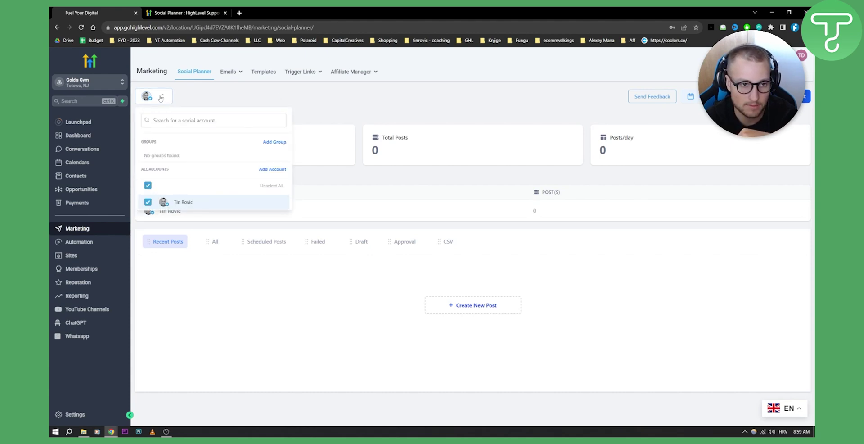
click(272, 171)
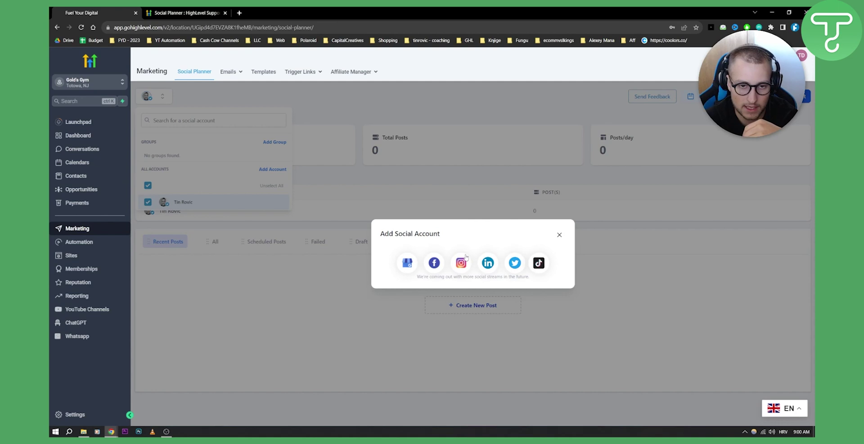
click(539, 262)
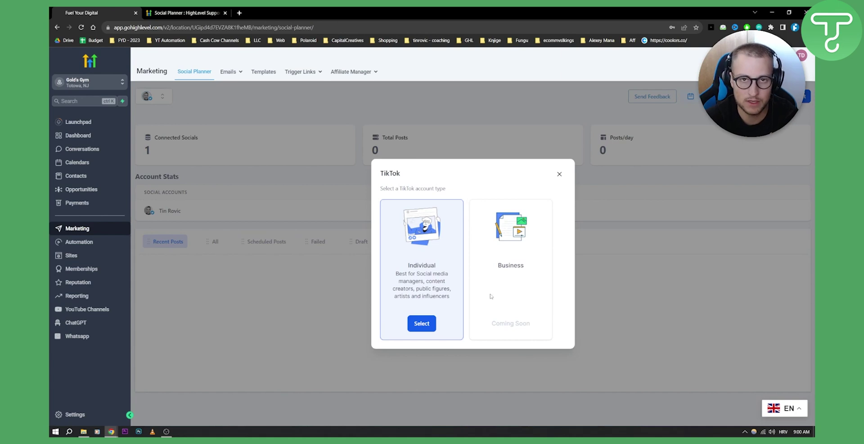
click(427, 326)
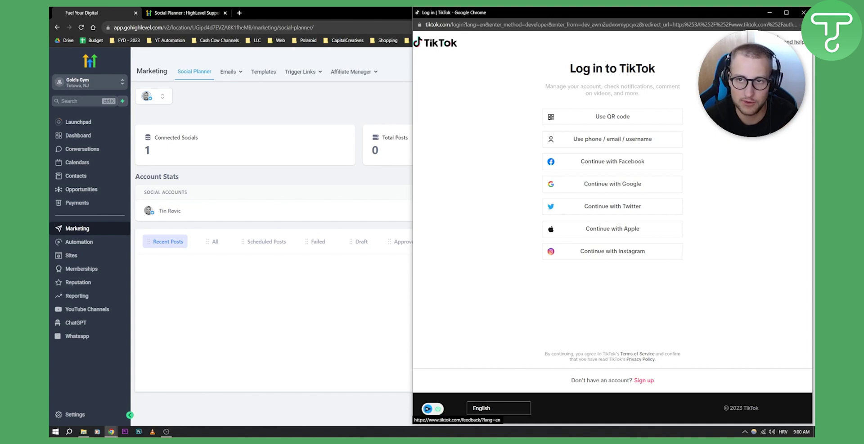
click(804, 12)
Step: Look over the social platforms offered for adding an account, and dismiss the selection
click(162, 96)
click(272, 169)
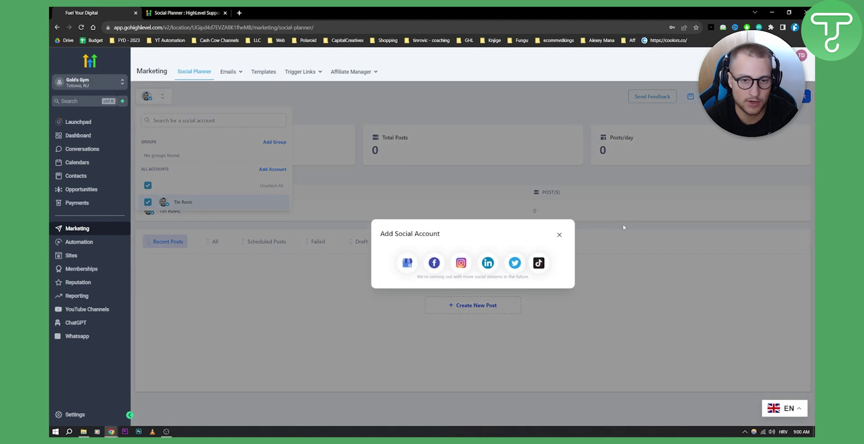
click(560, 234)
Step: Toggle the connected Twitter account off and on again in the planner's account filter
click(162, 101)
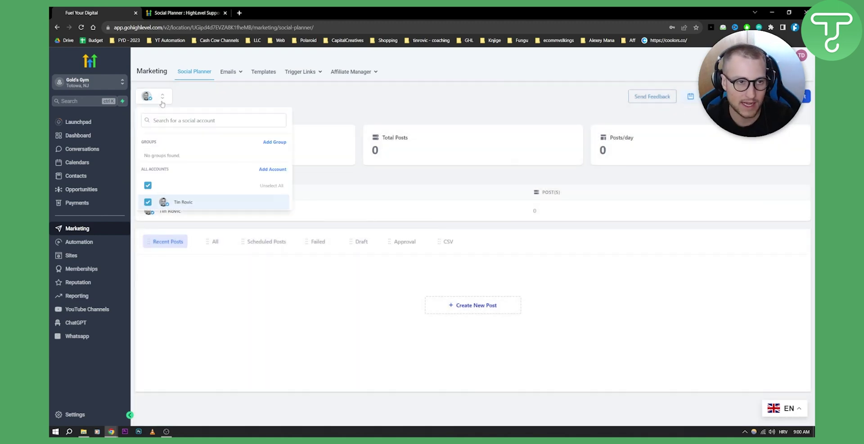
click(148, 203)
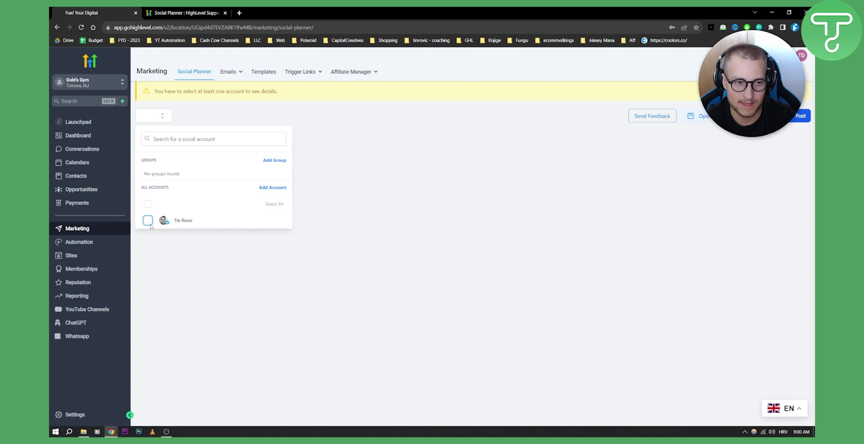
click(148, 221)
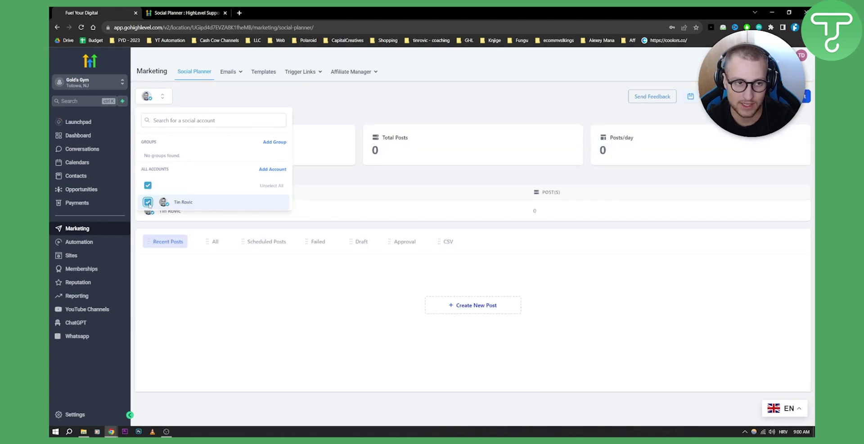
click(152, 201)
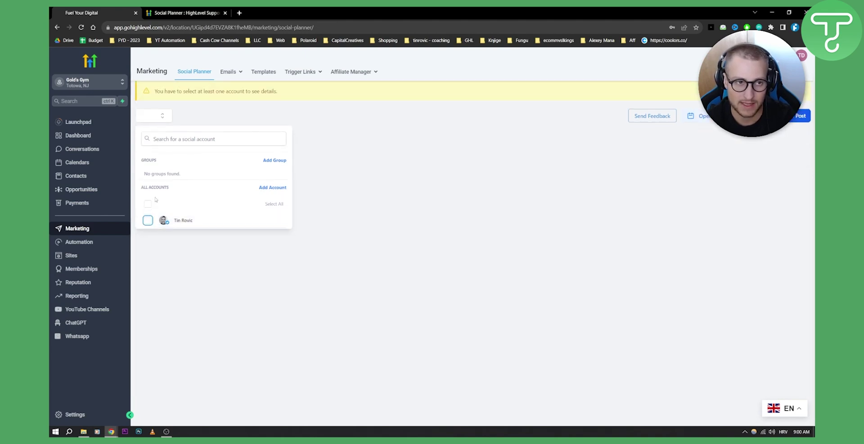
click(148, 221)
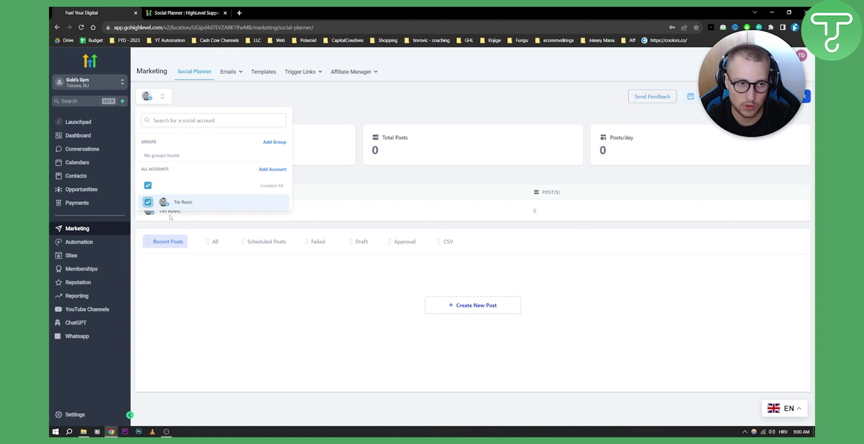
click(327, 178)
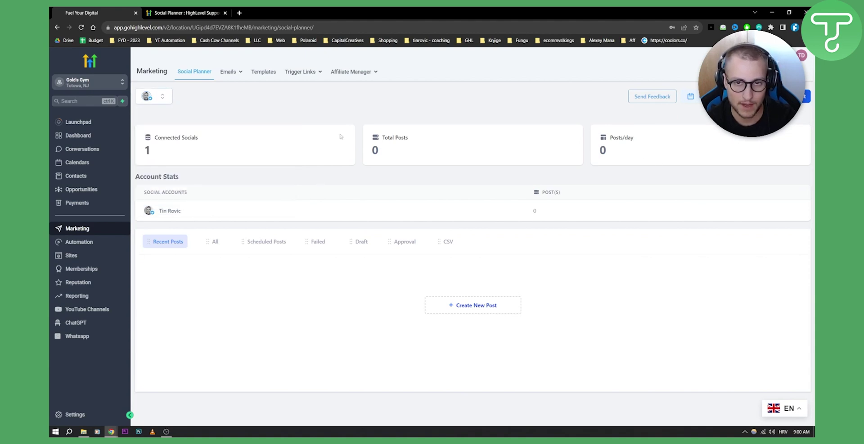
Step: Review the available platforms for a new social account once more without adding one
click(163, 96)
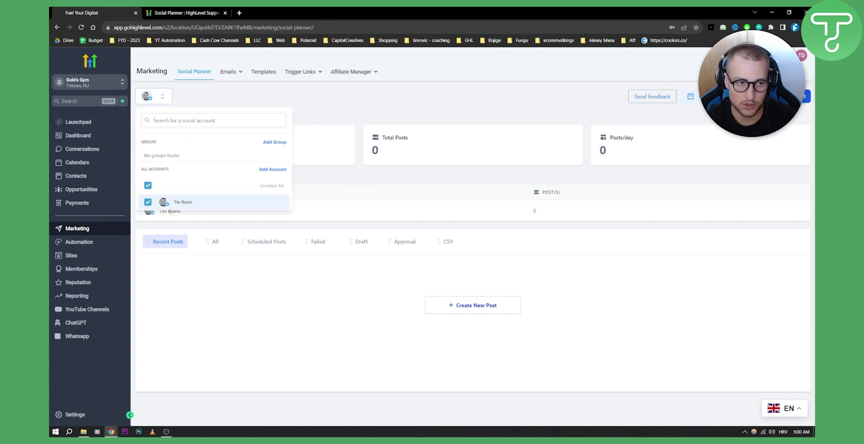
click(273, 169)
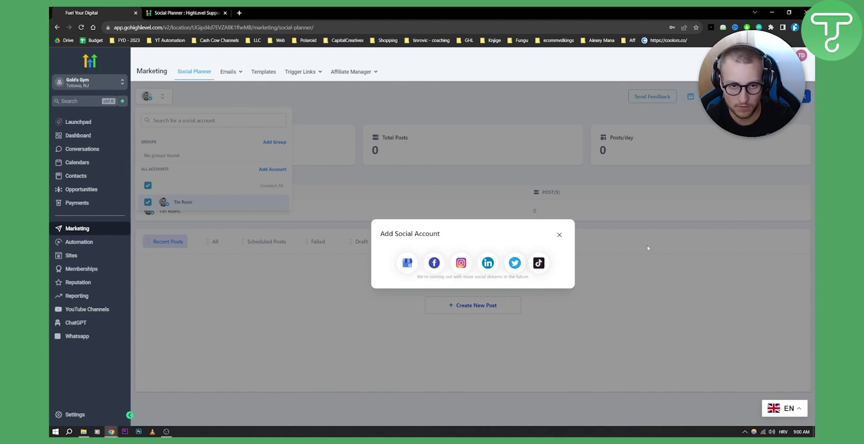
click(559, 235)
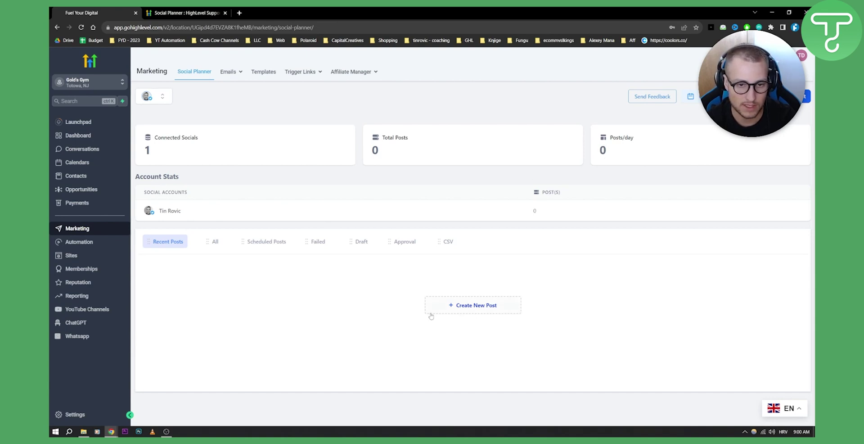
Step: Examine the social account connections and email notification options in the Social Planner settings, and return to the planner
click(705, 96)
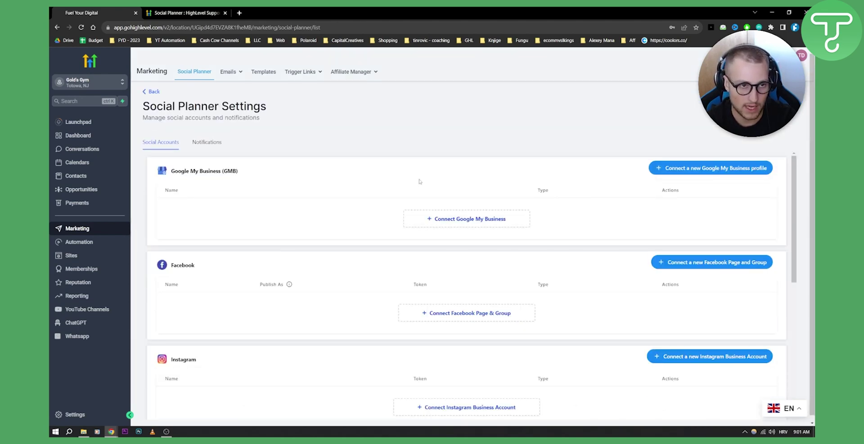
scroll(412, 213, down, 6)
scroll(412, 213, up, 6)
click(207, 142)
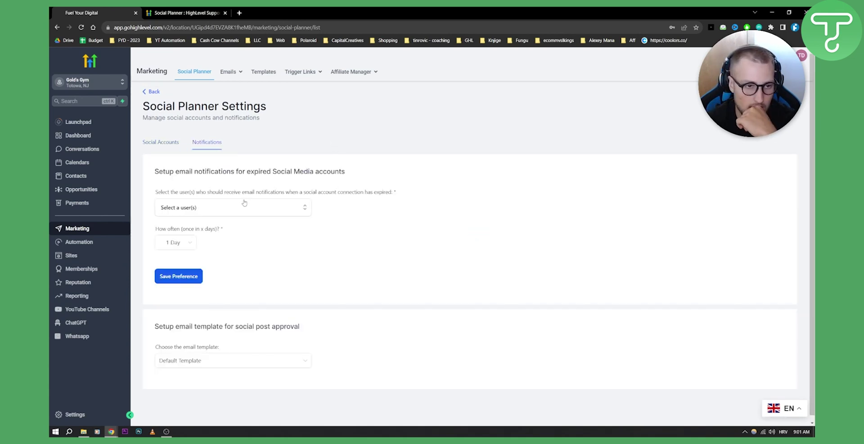
click(146, 93)
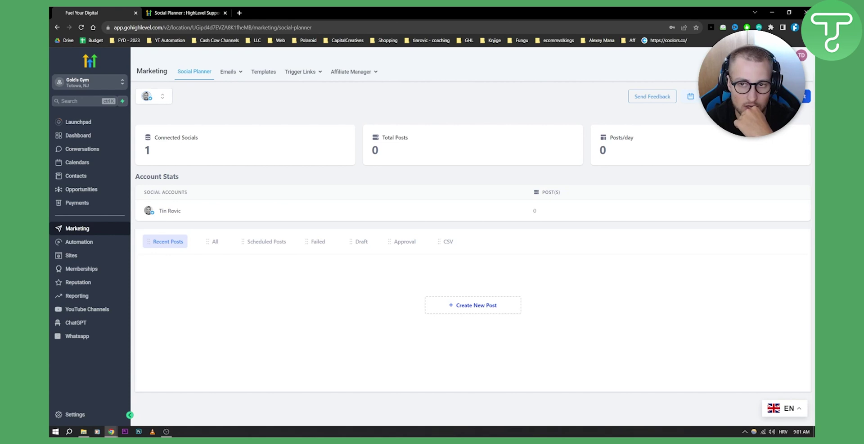
Step: Create a new social post and choose the connected Twitter account as its destination
click(806, 96)
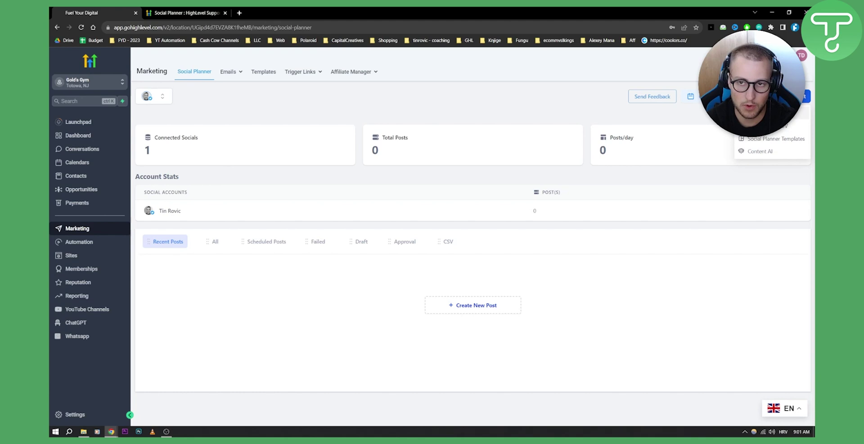
click(765, 114)
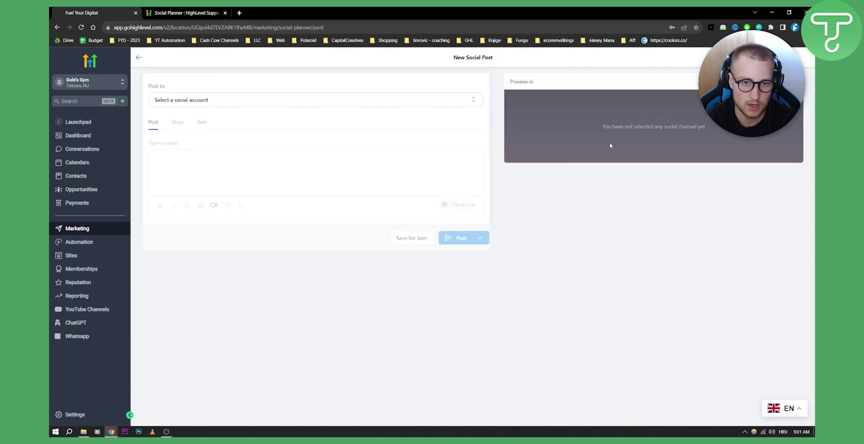
click(262, 104)
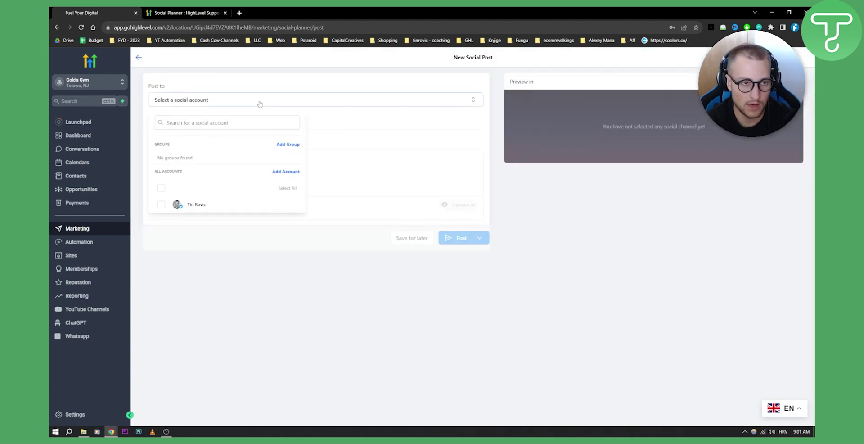
click(161, 205)
click(384, 131)
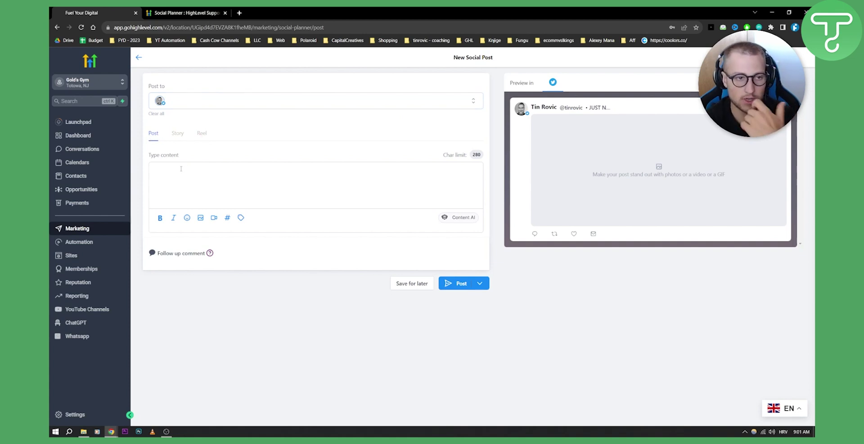
Step: Enter "Hello everyone!" as the post content and format it bold and italic
text(Hello ever)
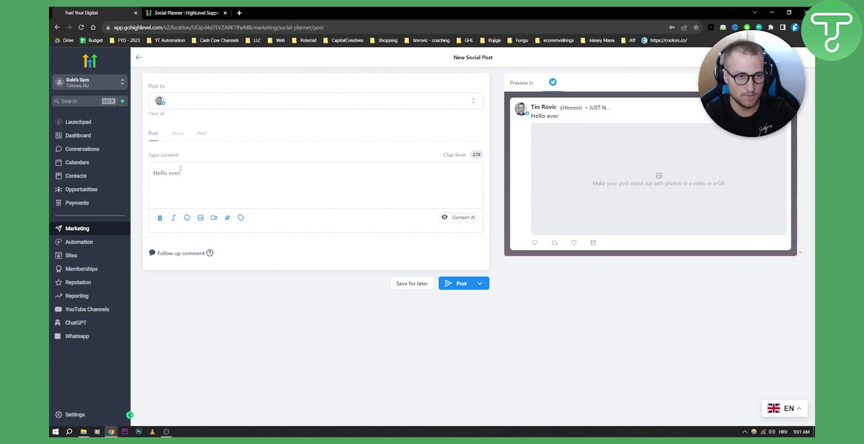
text(yone!)
key(ctrl+a)
click(160, 218)
key(ctrl+a)
click(173, 218)
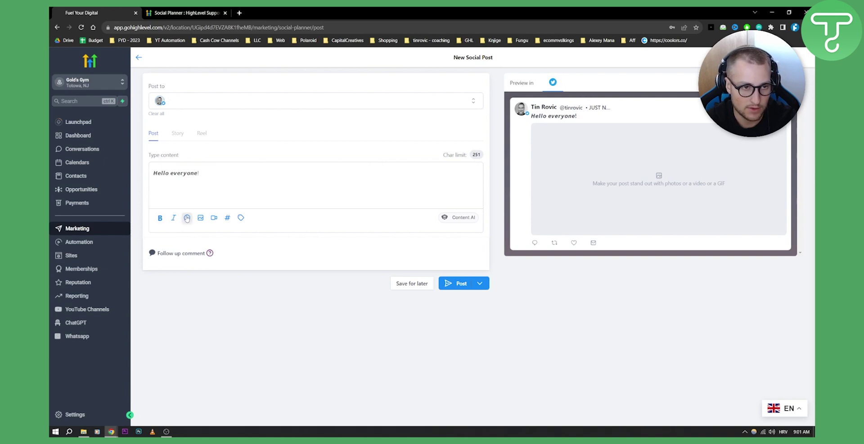
Step: Add a smiley emoji after the greeting in the post content
click(187, 218)
click(269, 289)
click(355, 193)
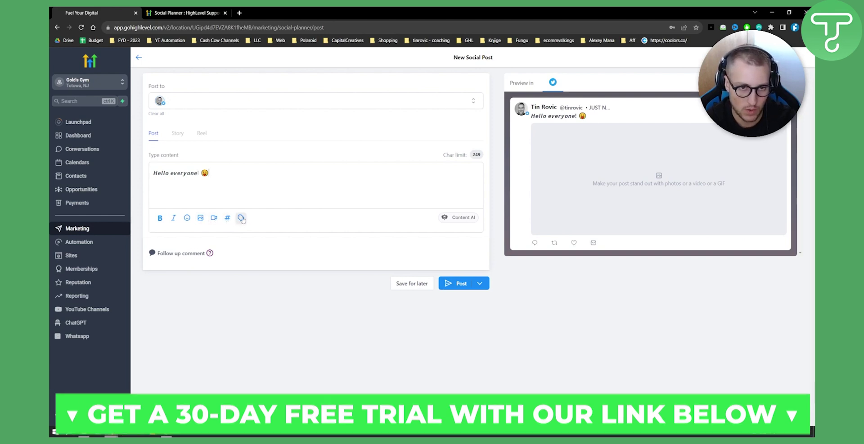
Step: Open Content AI for the post and enter the title "presidential elections" and the description "president trump 2024 elections"
click(457, 218)
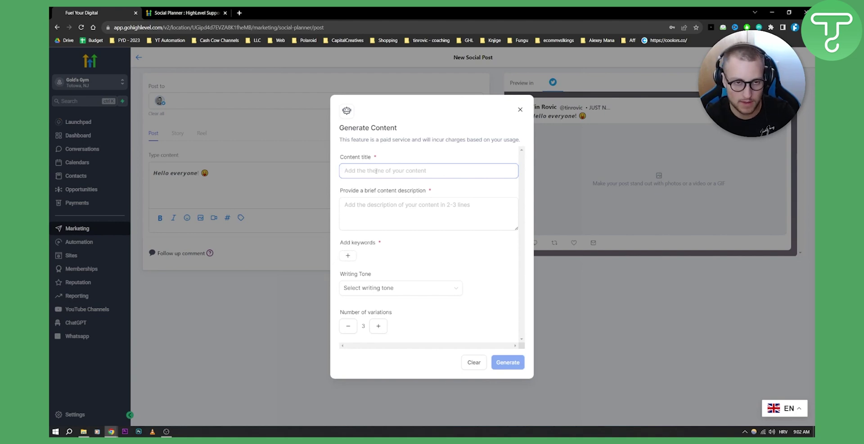
text(presidential elections)
click(410, 198)
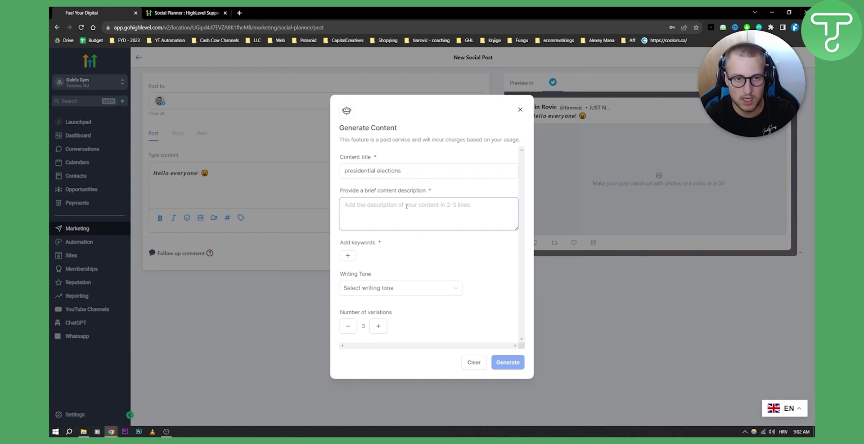
text(president)
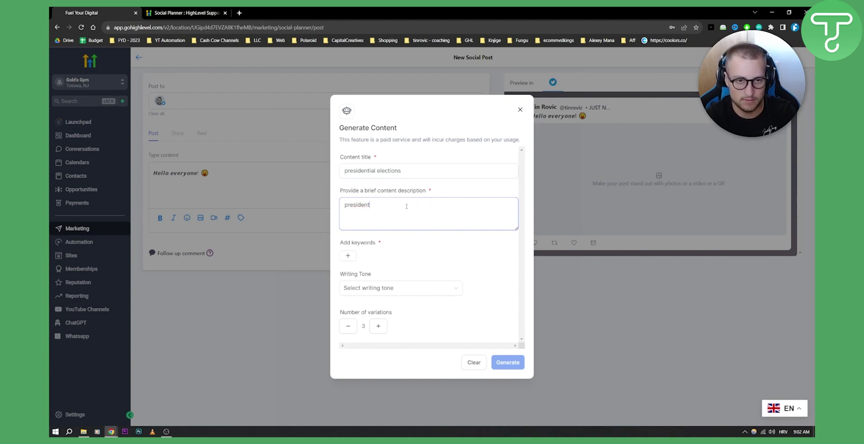
text( trump electing)
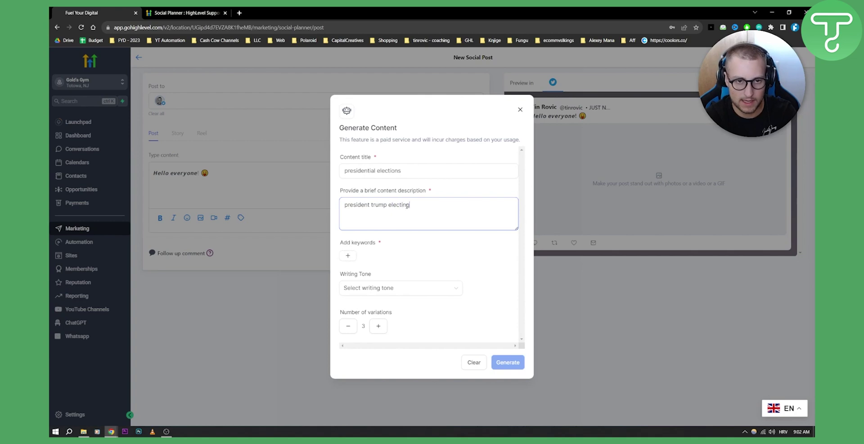
key(BackSpace)
key(BackSpace)
key(BackSpace)
key(BackSpace)
key(BackSpace)
key(BackSpace)
key(BackSpace)
key(BackSpace)
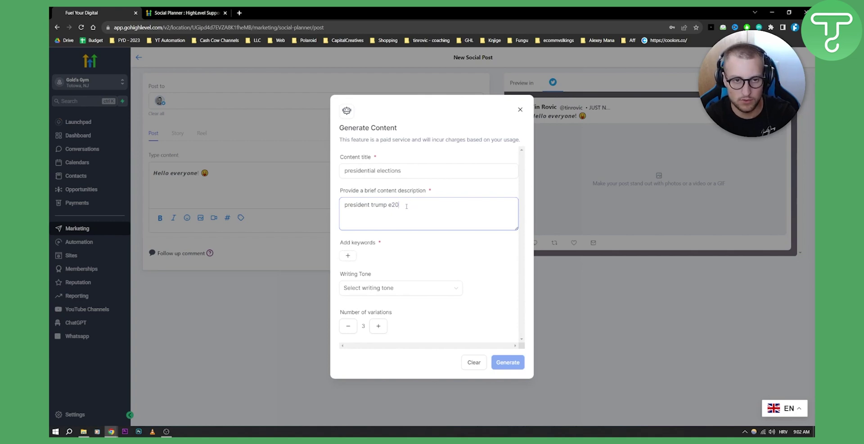
text(2024 elections)
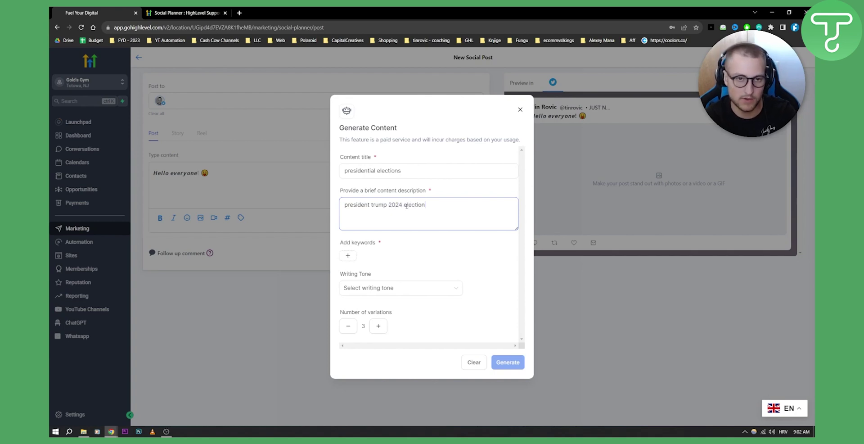
Step: Add the keywords "trump" and "president" to the content generation request
click(348, 256)
text(trump)
key(Return)
click(381, 255)
text(president)
key(Return)
Step: Set the writing tone to Professional, reduce the number of variations to 1, and generate the content
click(370, 291)
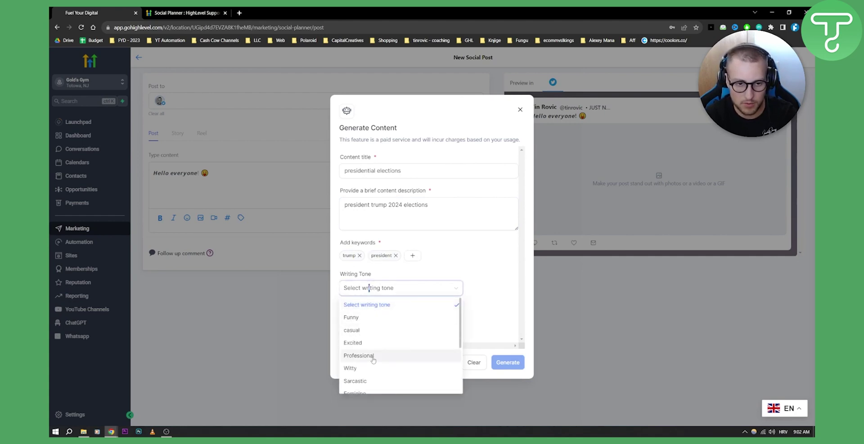
scroll(373, 361, down, 3)
scroll(371, 357, up, 2)
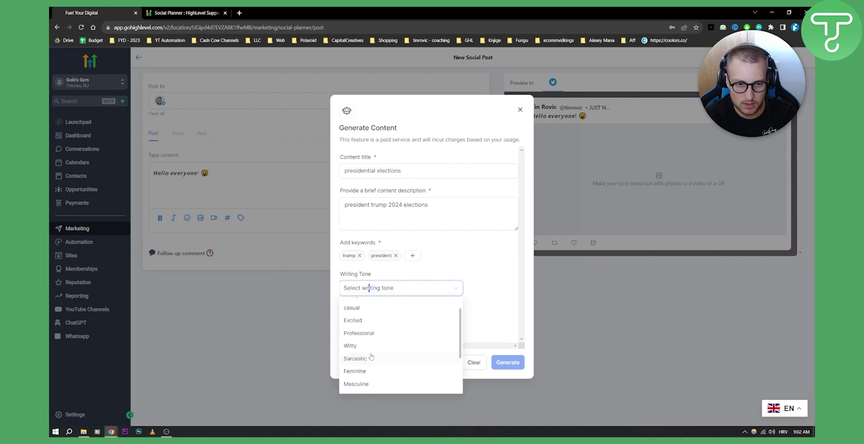
click(360, 333)
click(348, 328)
click(348, 328)
click(514, 365)
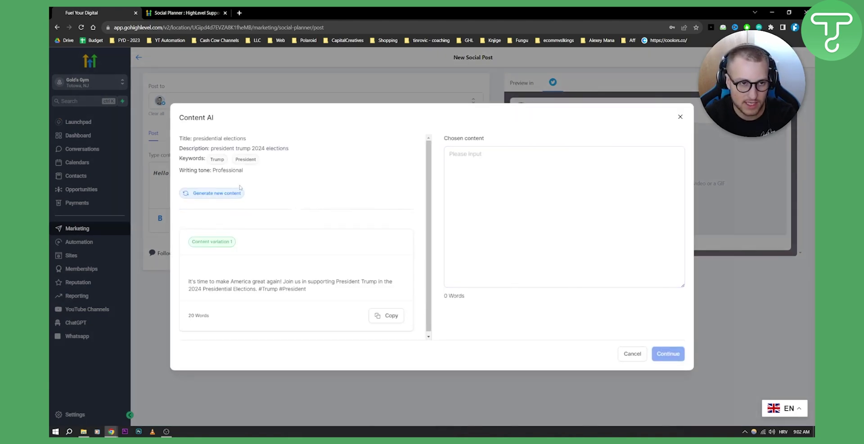
Step: Review the generated variation, copy it into the chosen content, and insert it into the social post
scroll(314, 256, down, 1)
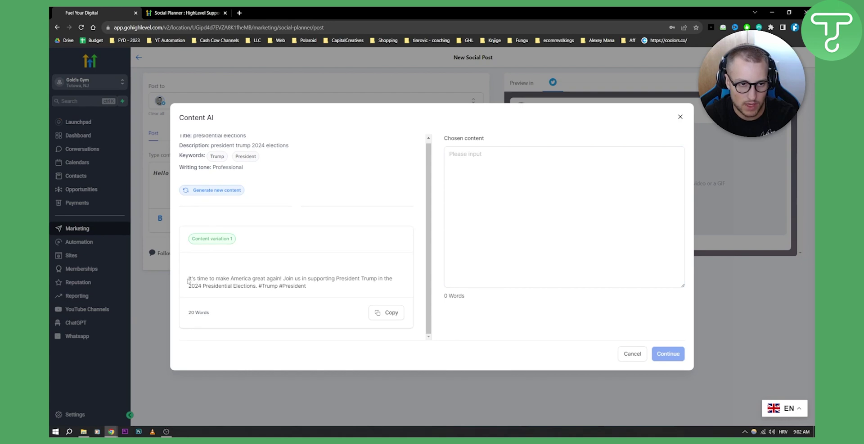
drag(187, 280, 325, 292)
click(234, 285)
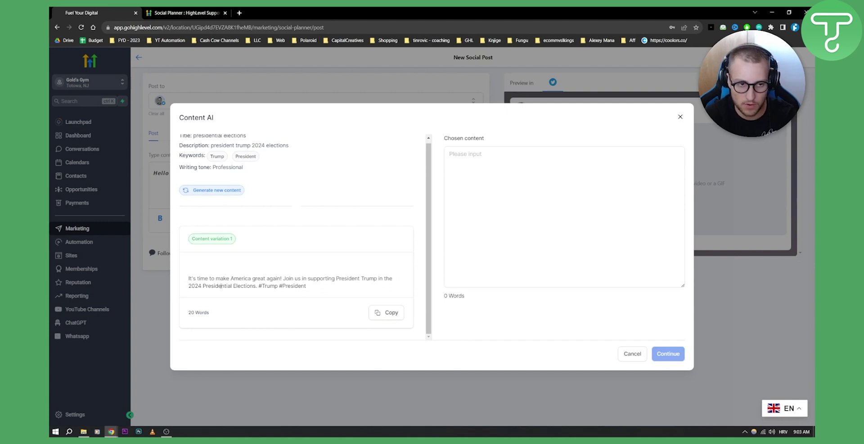
click(390, 312)
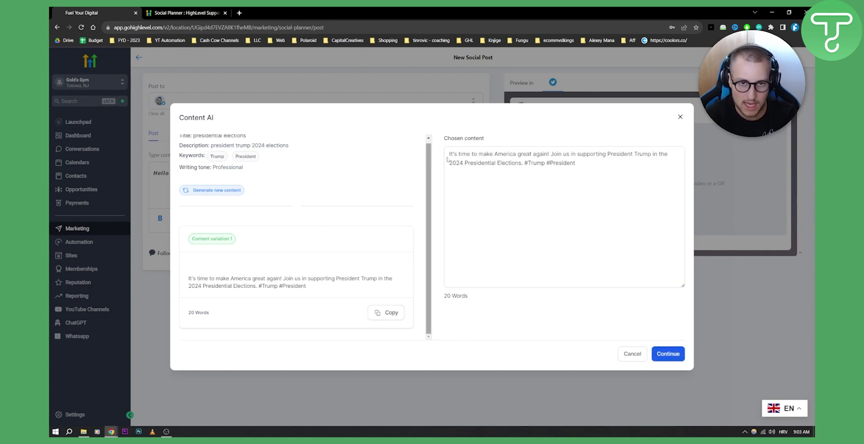
click(668, 354)
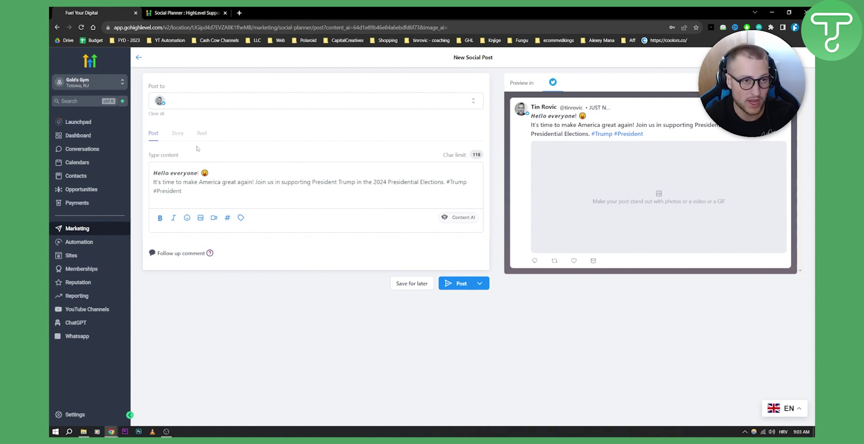
Step: Leave the post editor and select the Wellness Services 1080×1920 template from the Health & Wellness category of the Social Planner templates
click(139, 57)
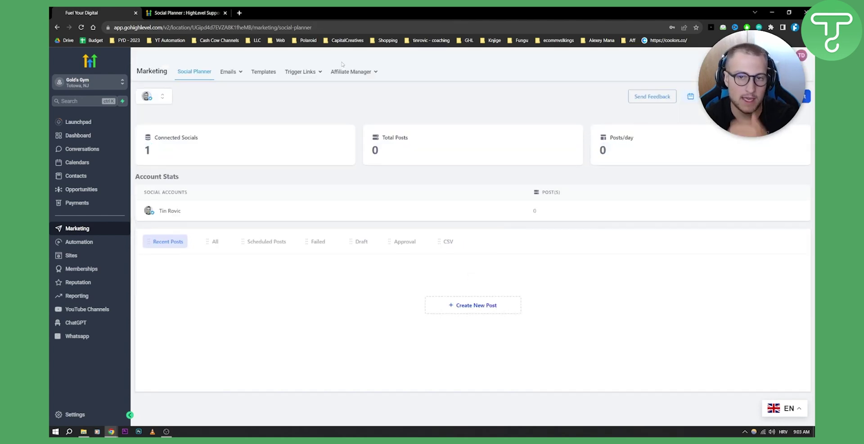
click(805, 96)
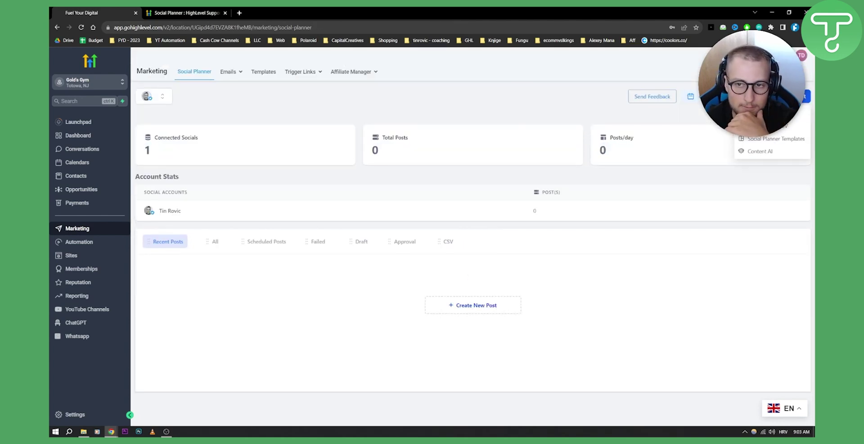
click(769, 142)
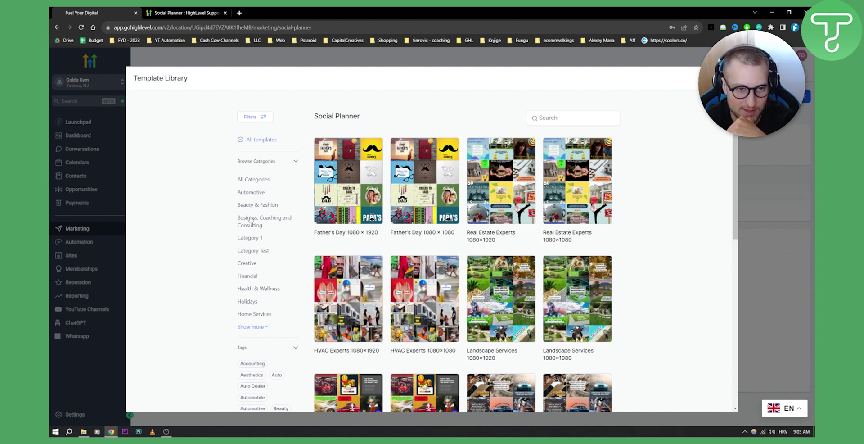
click(243, 288)
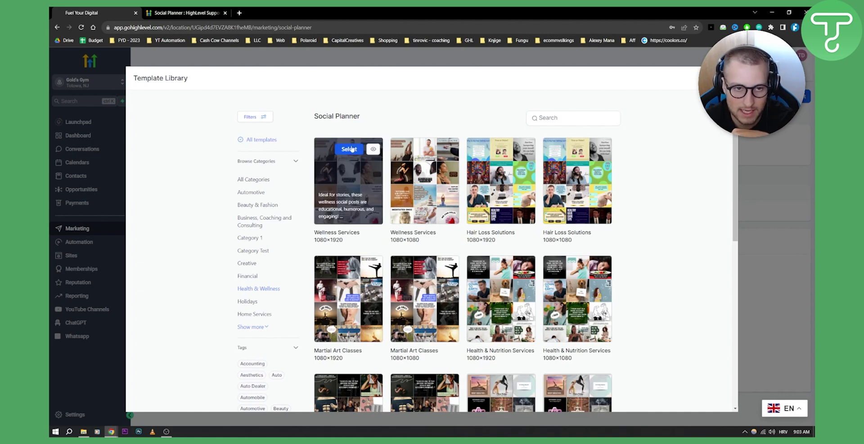
click(353, 145)
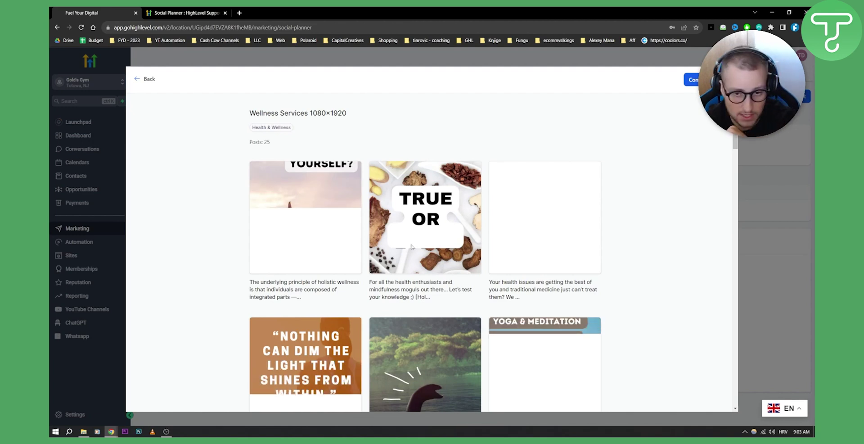
Step: Look through the Wellness Services template's posts, accept the image rights agreement, and get the template
scroll(411, 246, down, 1)
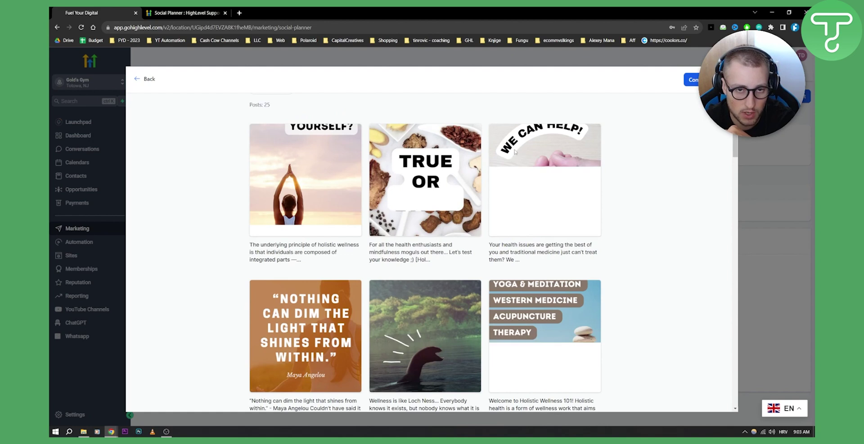
scroll(396, 344, down, 1)
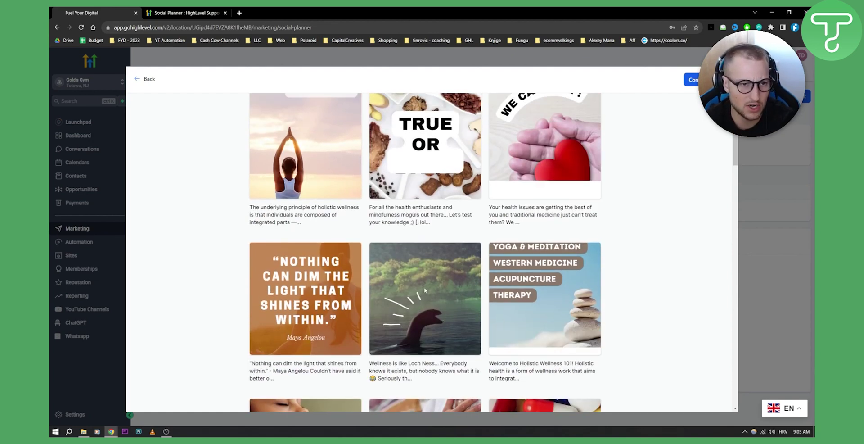
scroll(424, 287, down, 5)
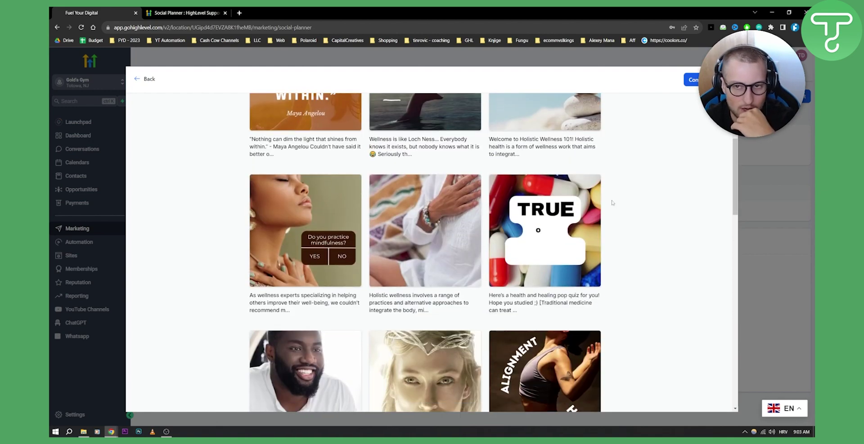
click(691, 79)
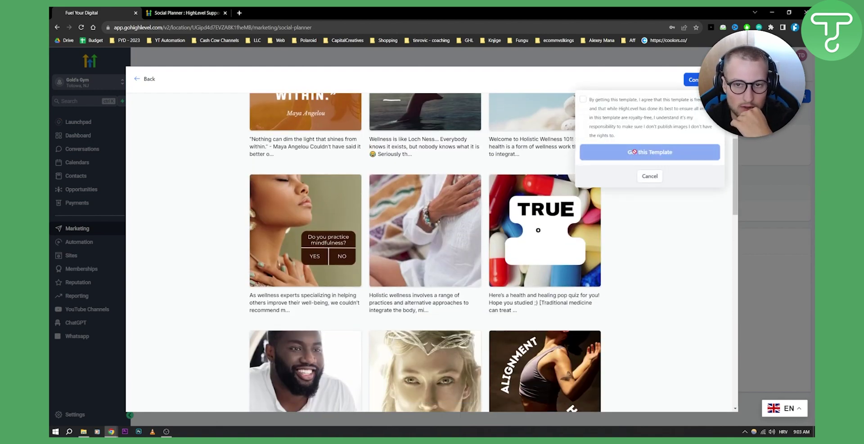
click(585, 99)
click(645, 150)
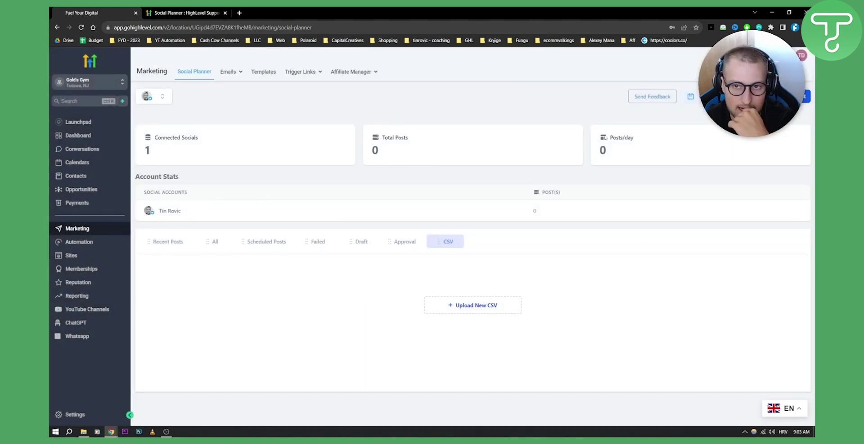
click(806, 96)
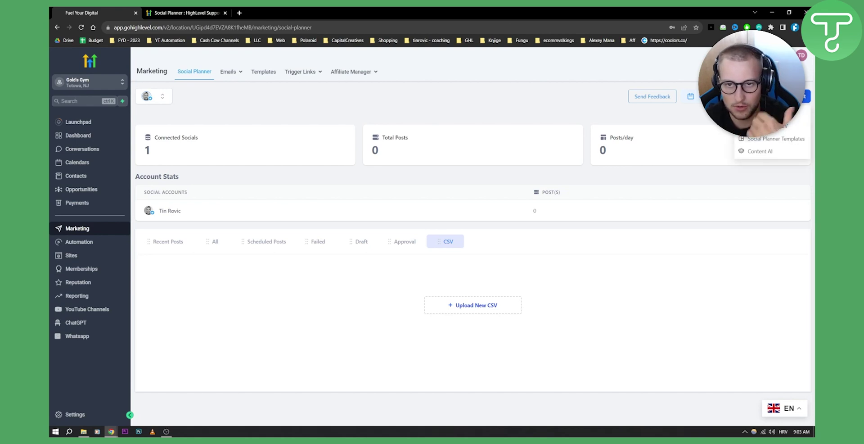
click(153, 100)
click(154, 101)
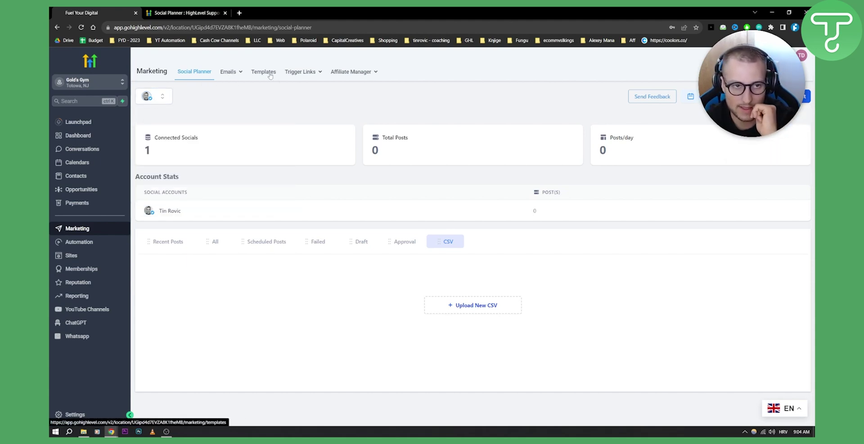
mouse_move(354, 75)
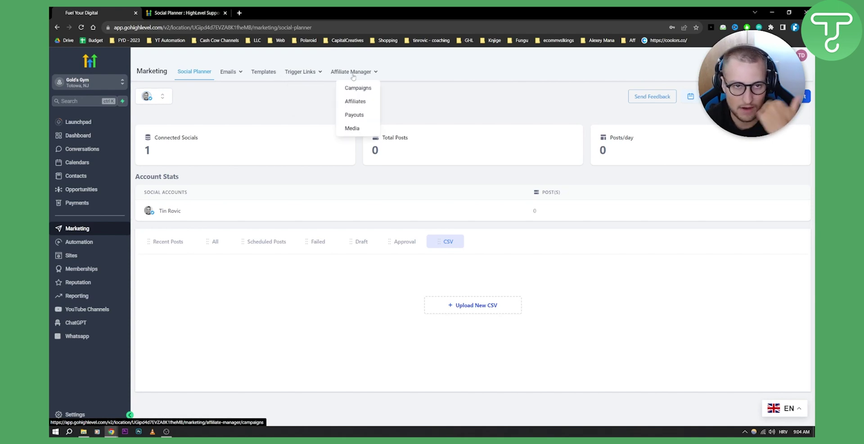